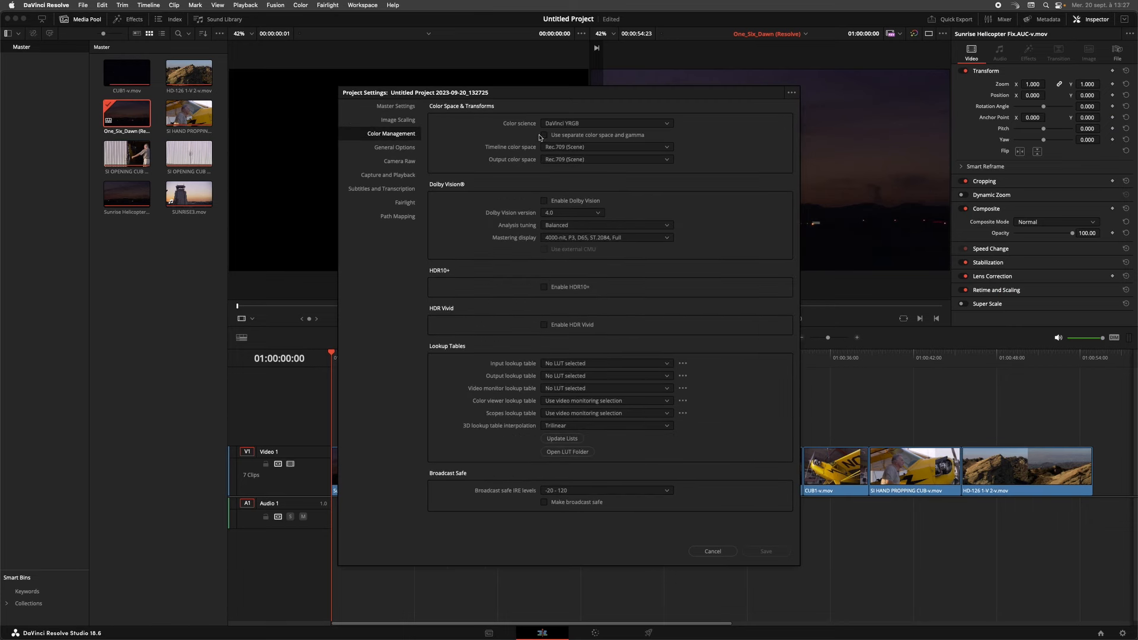
Set the project's color science to DaVinci YRGB Color Managed.
click(572, 124)
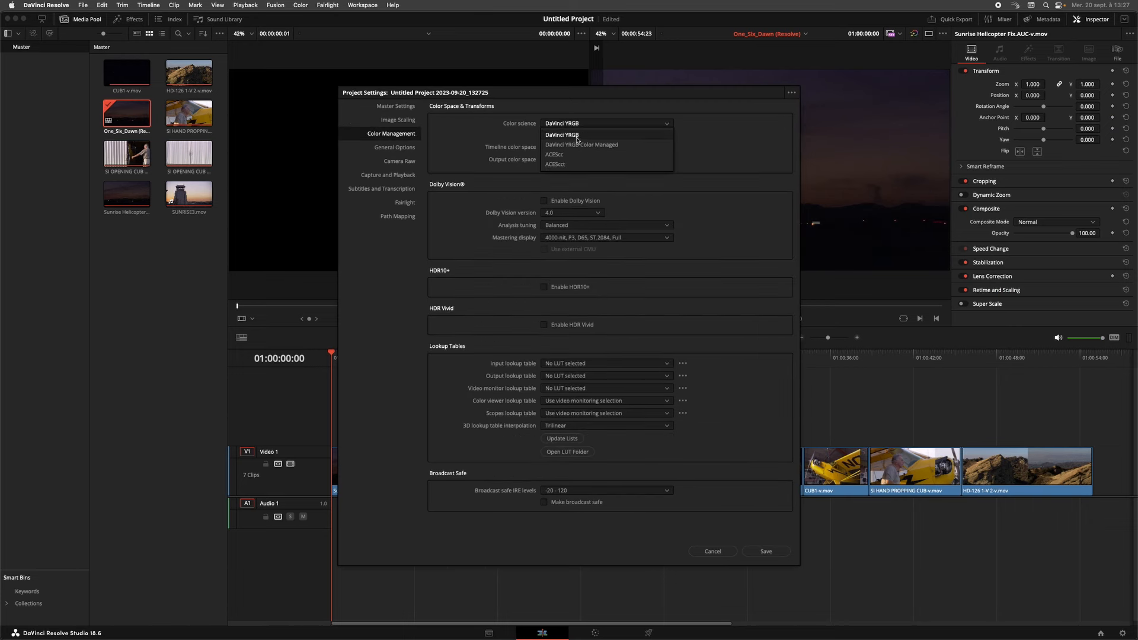
click(576, 144)
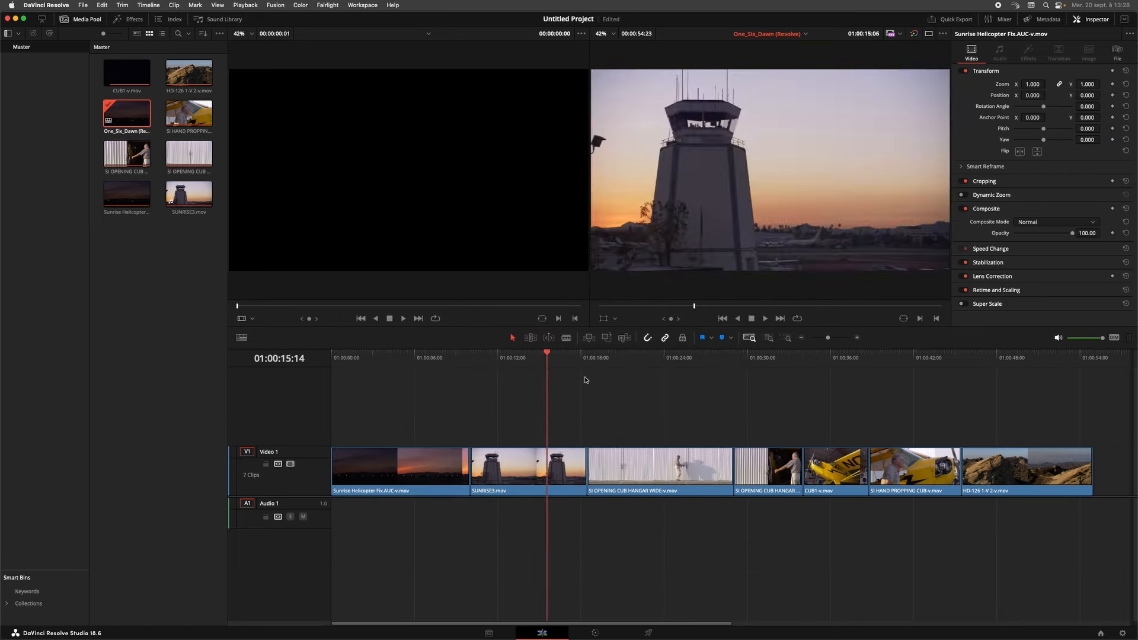
Examine the wide hangar-opening shot and clip 06 with the yellow plane on the Color page.
drag(585, 380, 666, 534)
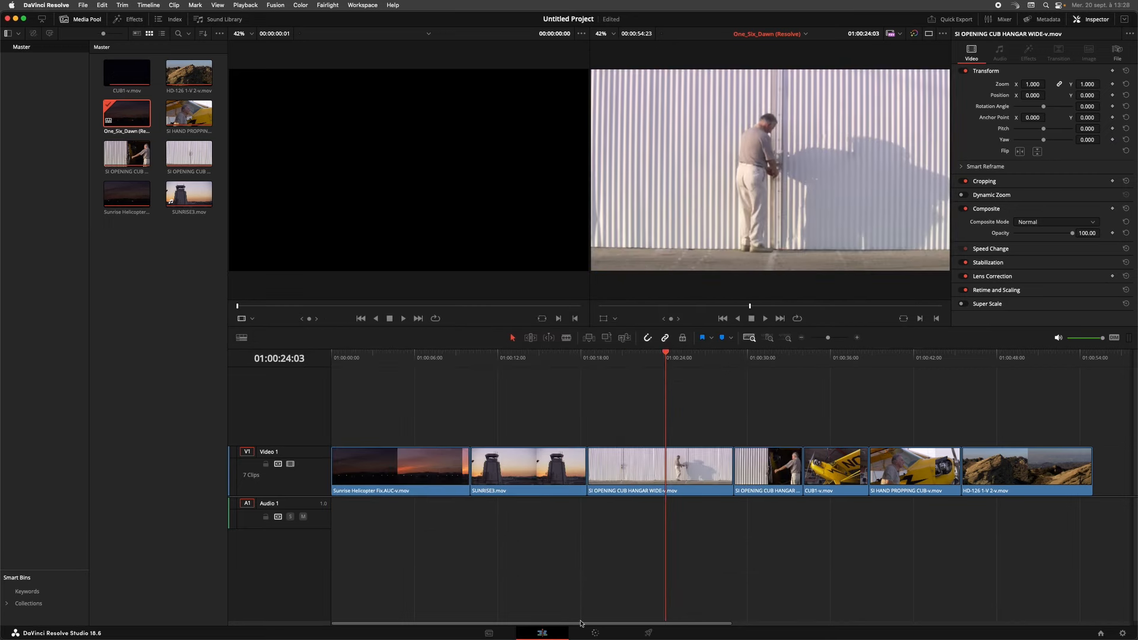
click(595, 632)
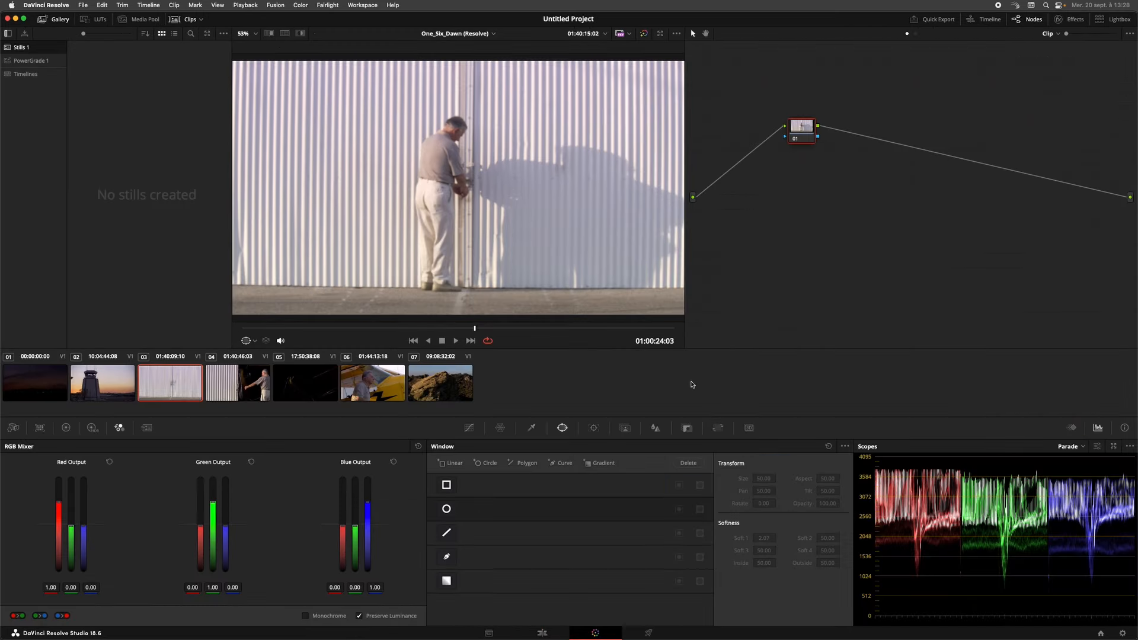
click(396, 382)
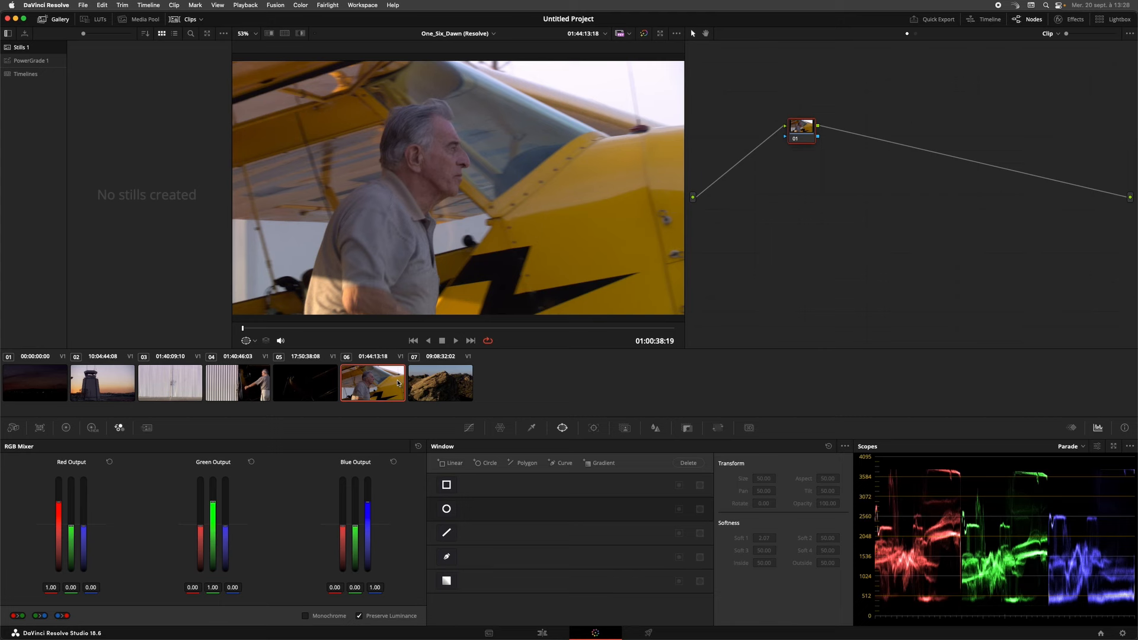
Return to the Edit page and duplicate the One_Six_Dawn (Resolve) timeline.
click(542, 633)
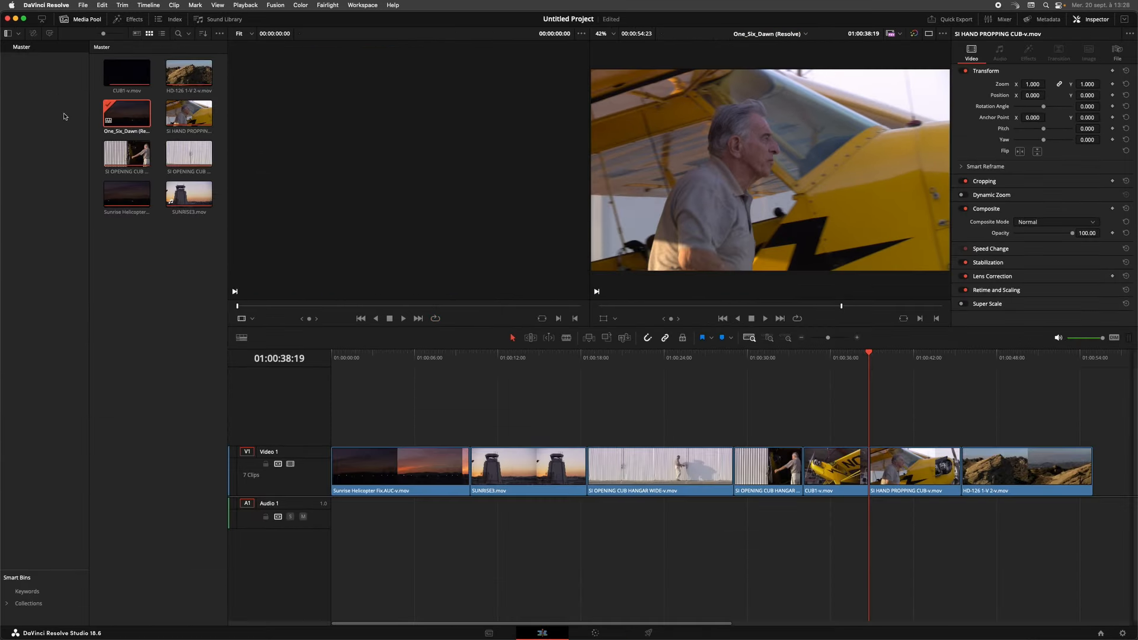
right_click(128, 123)
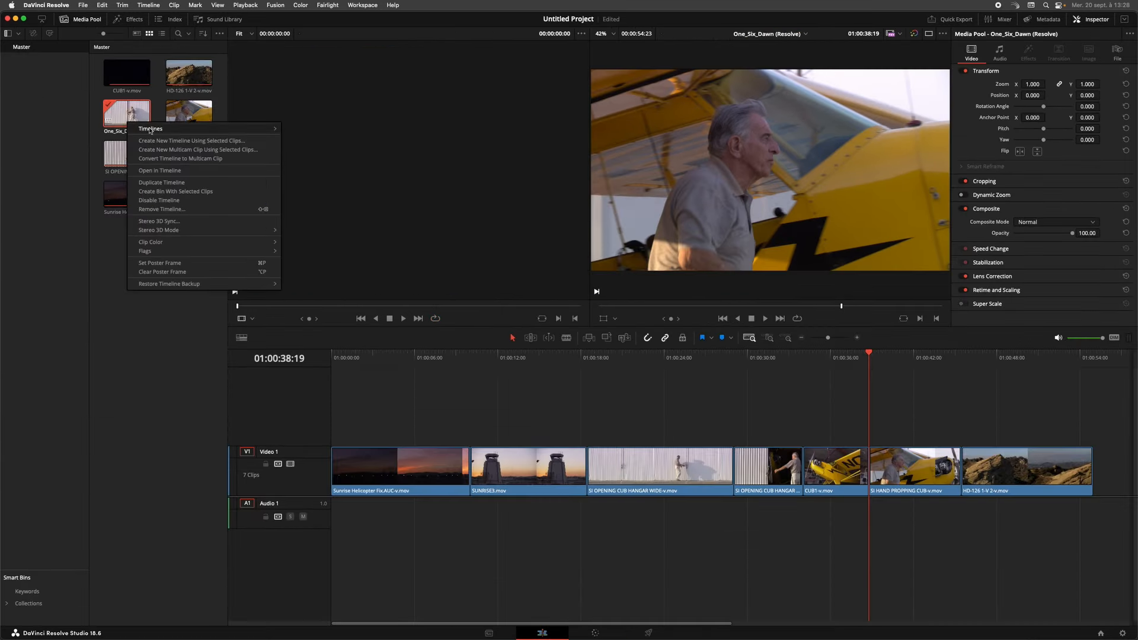
mouse_move(150, 130)
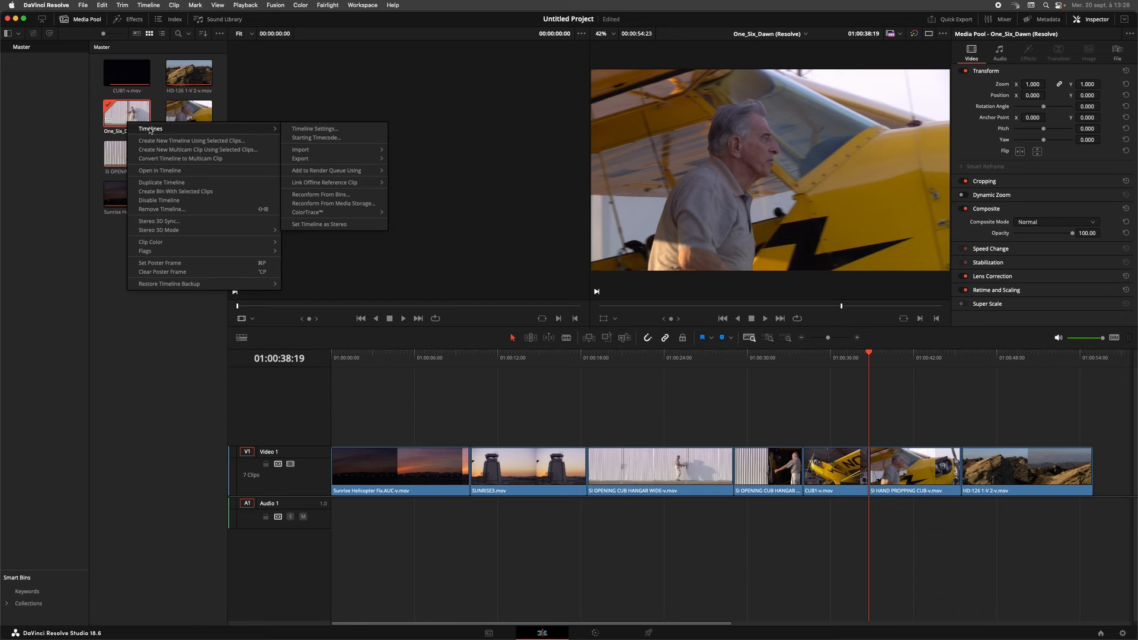
click(160, 183)
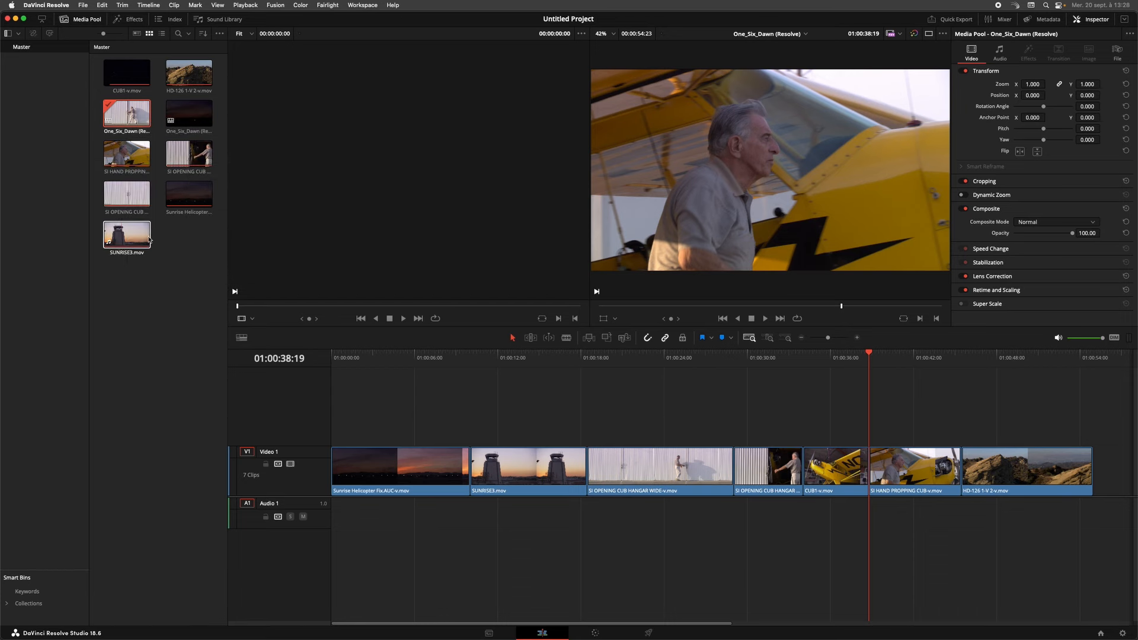
Detach the duplicated timeline from the project settings so its color management can be set independently.
right_click(196, 110)
mouse_move(235, 118)
click(363, 118)
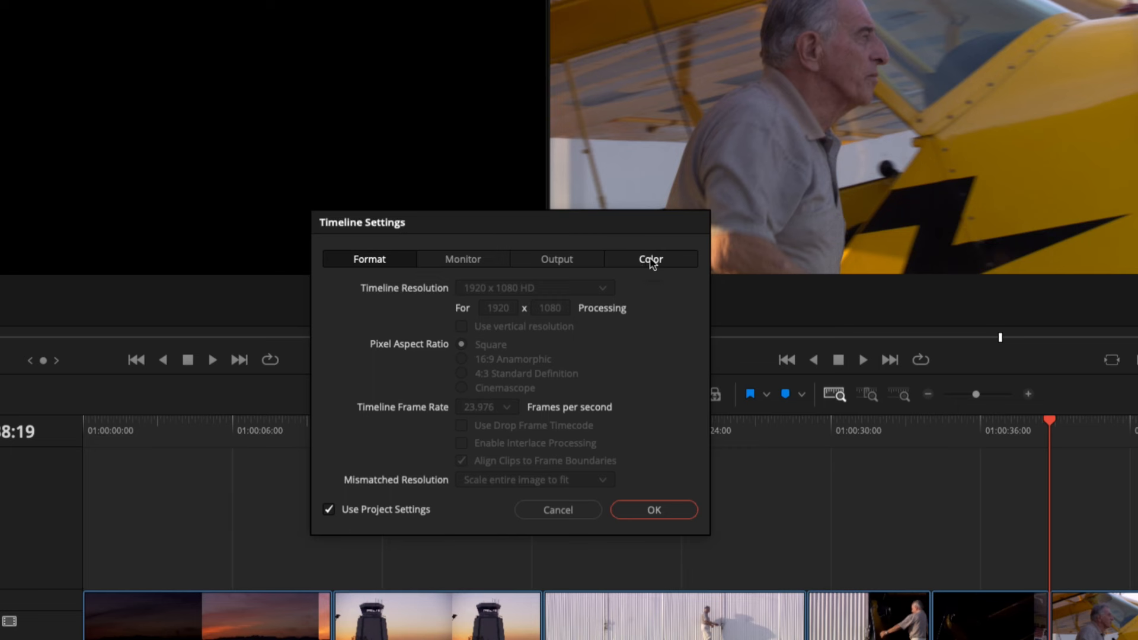
click(649, 263)
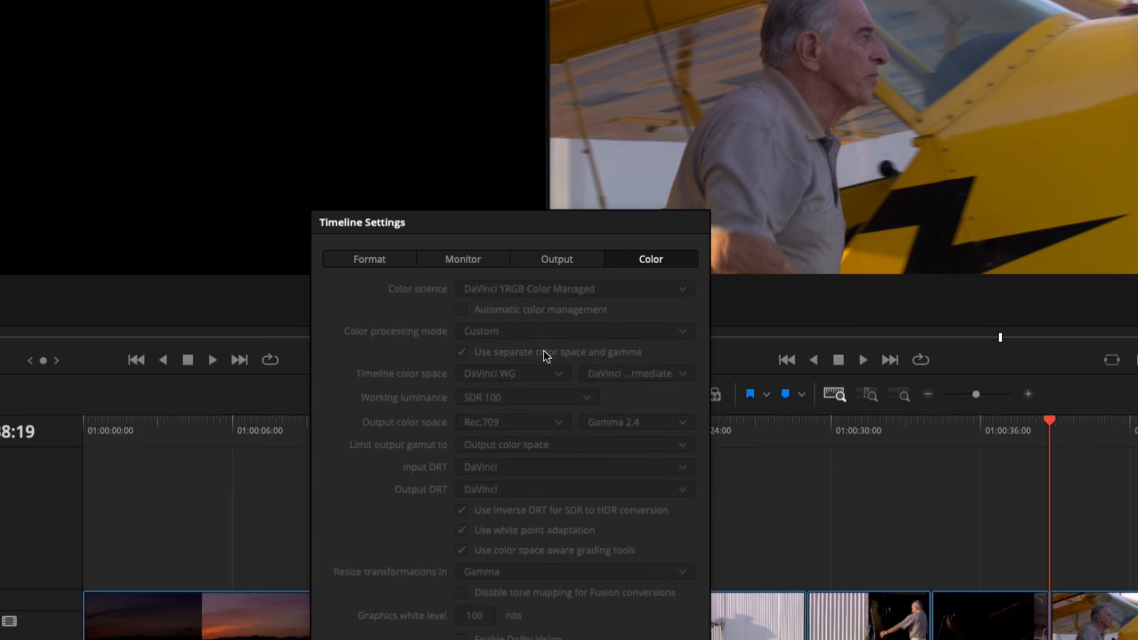
drag(523, 223, 545, 32)
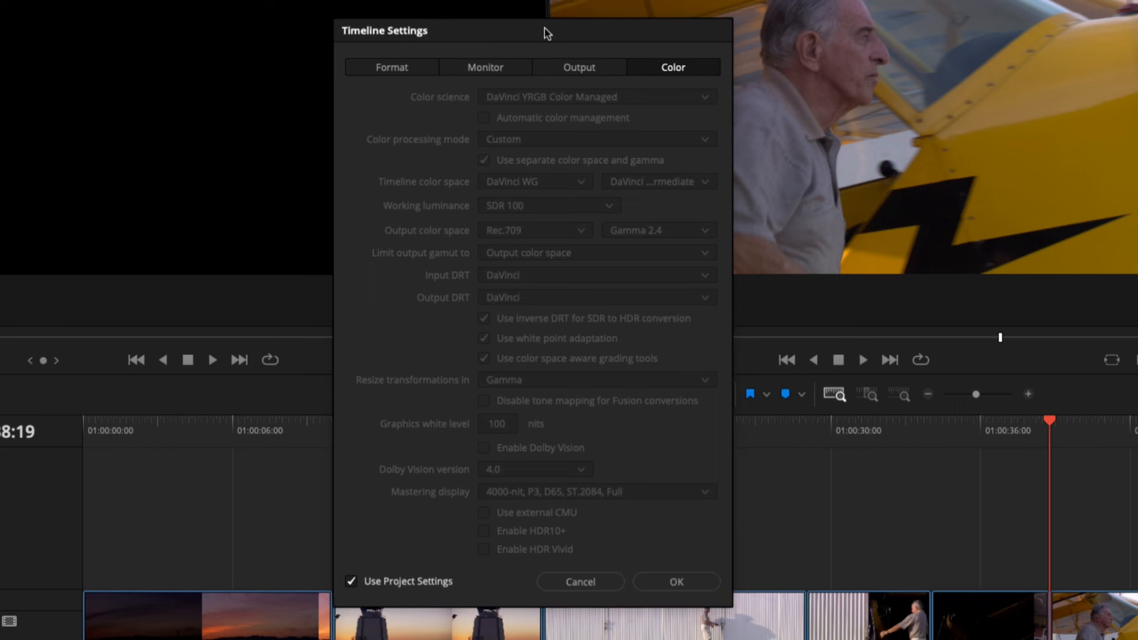
click(351, 583)
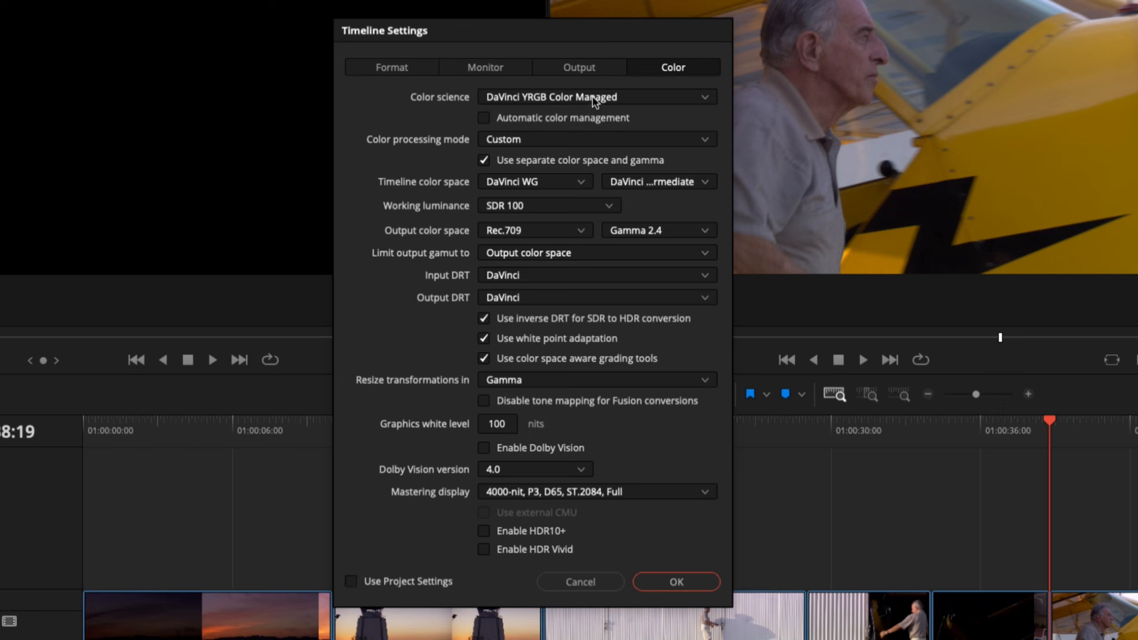
Set the duplicated timeline's output color space to P3-DCI with Gamma 2.6 and apply the timeline settings.
click(529, 233)
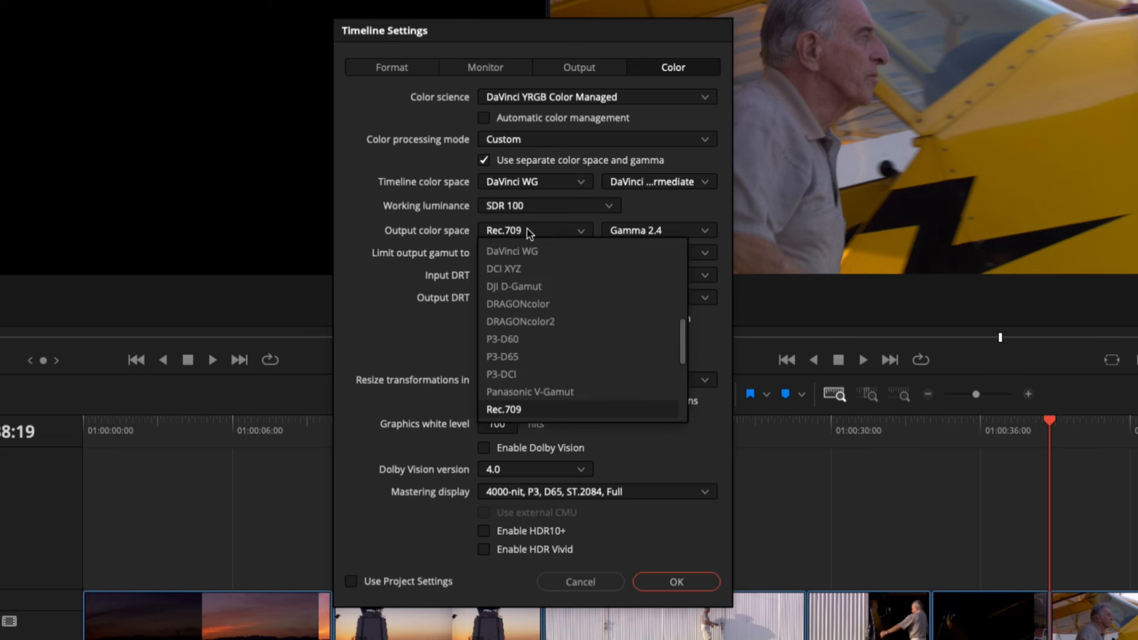
click(527, 374)
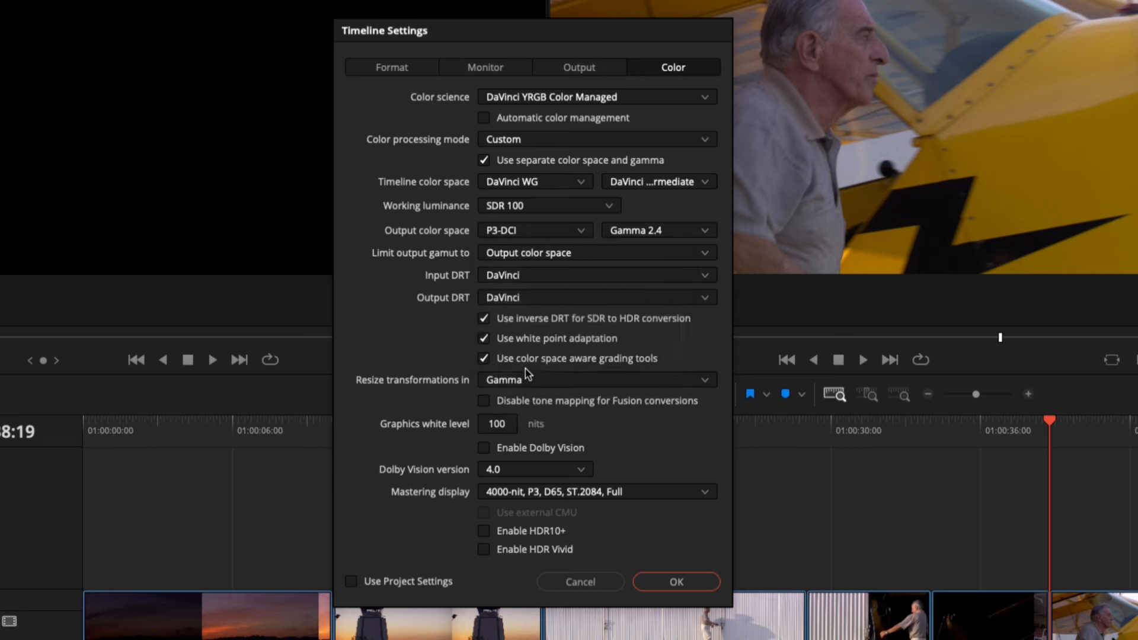
click(668, 231)
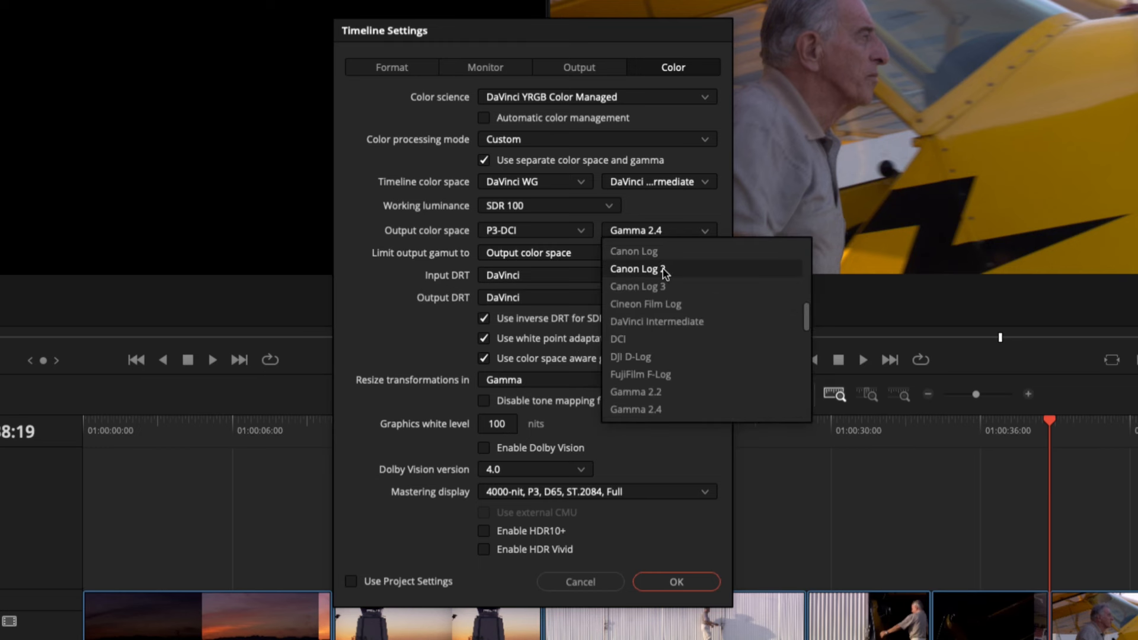
scroll(656, 286, up, 2)
scroll(656, 287, down, 4)
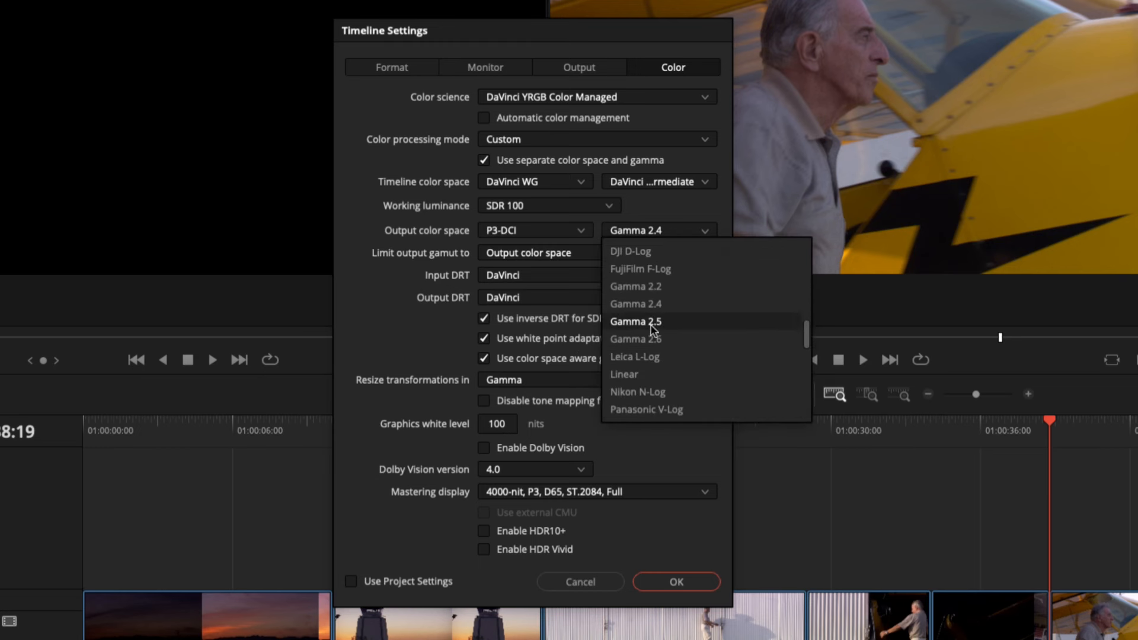
click(652, 340)
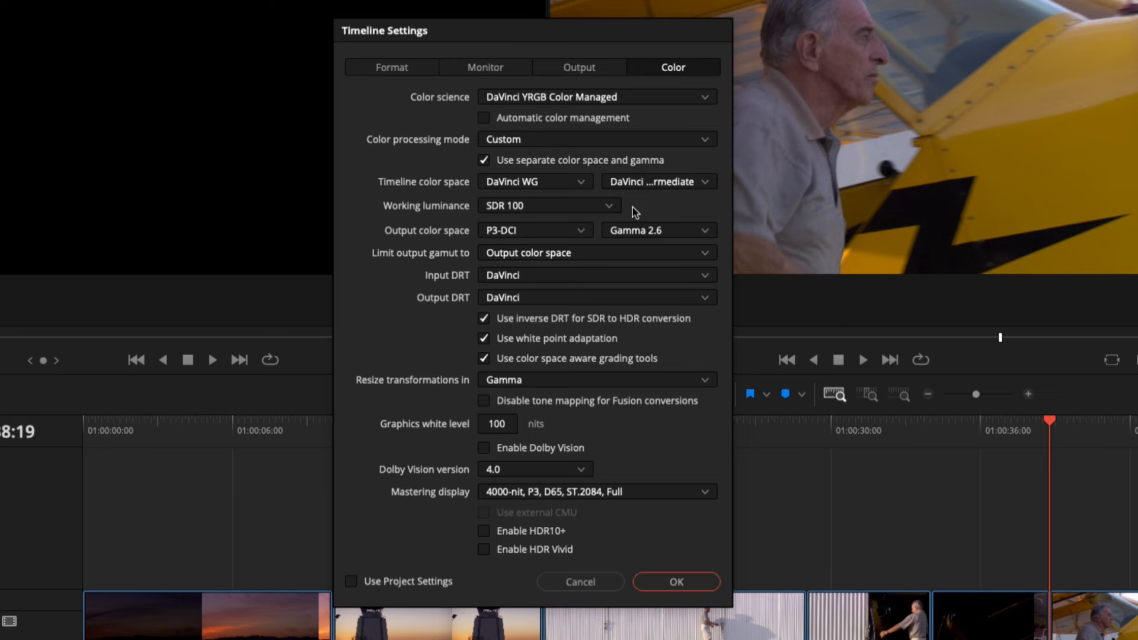
click(678, 577)
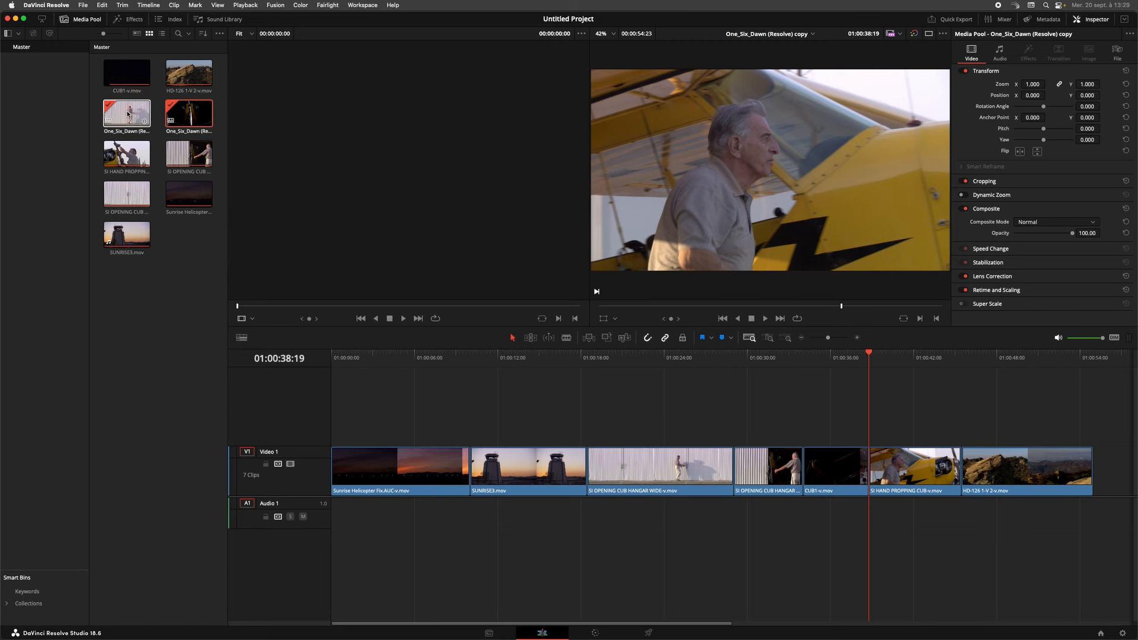
Compare the image in the original One_Six_Dawn (Resolve) timeline with its duplicate.
click(129, 115)
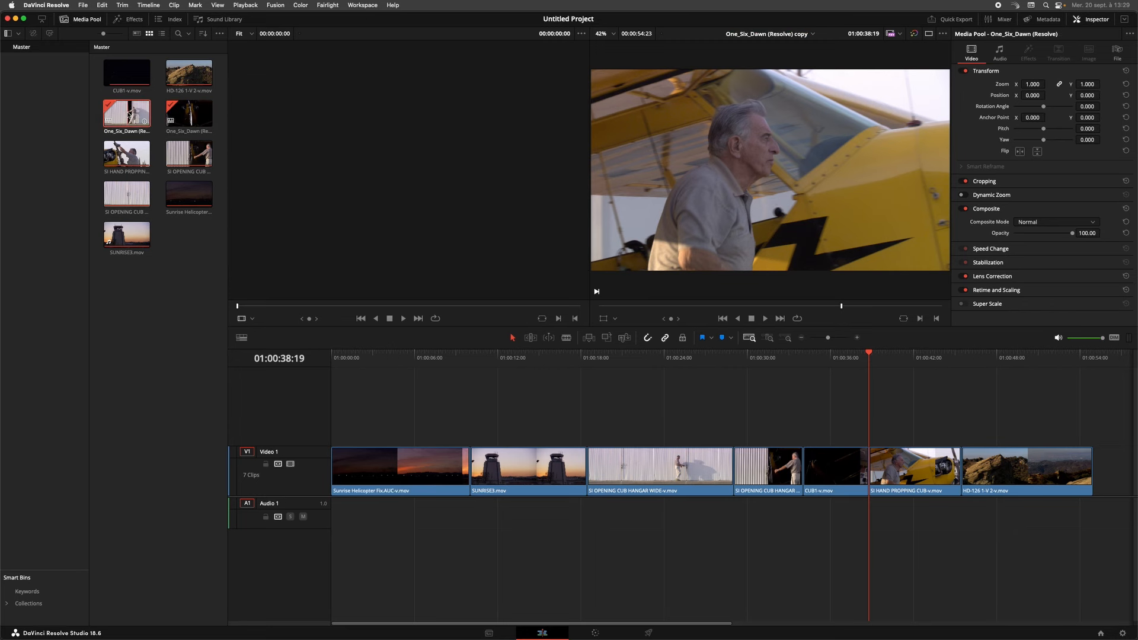
double_click(128, 115)
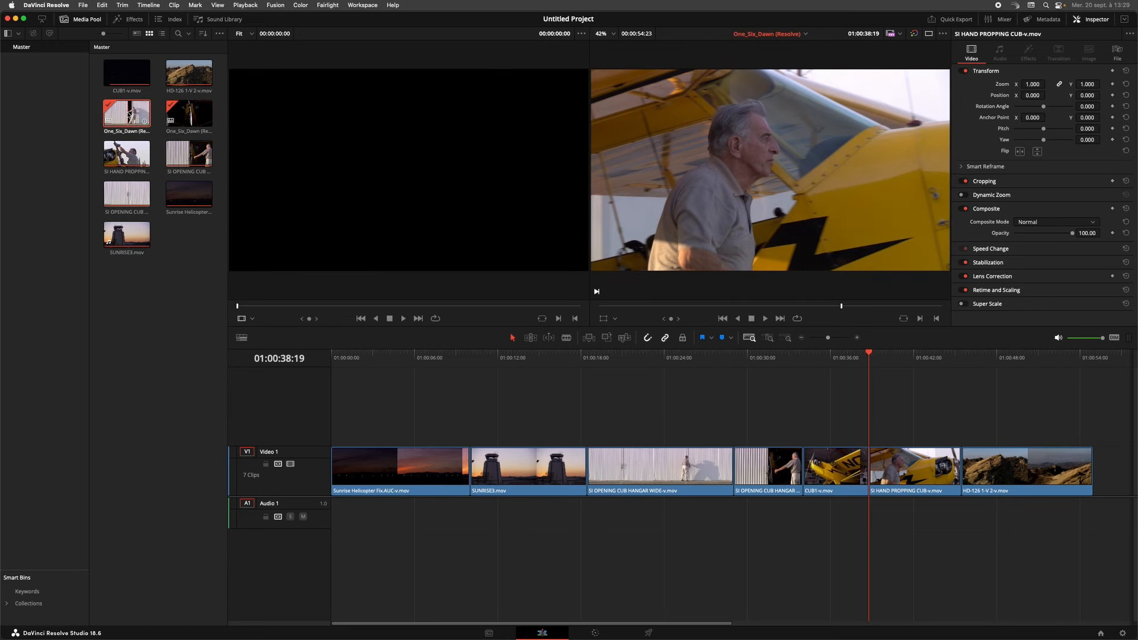
double_click(179, 113)
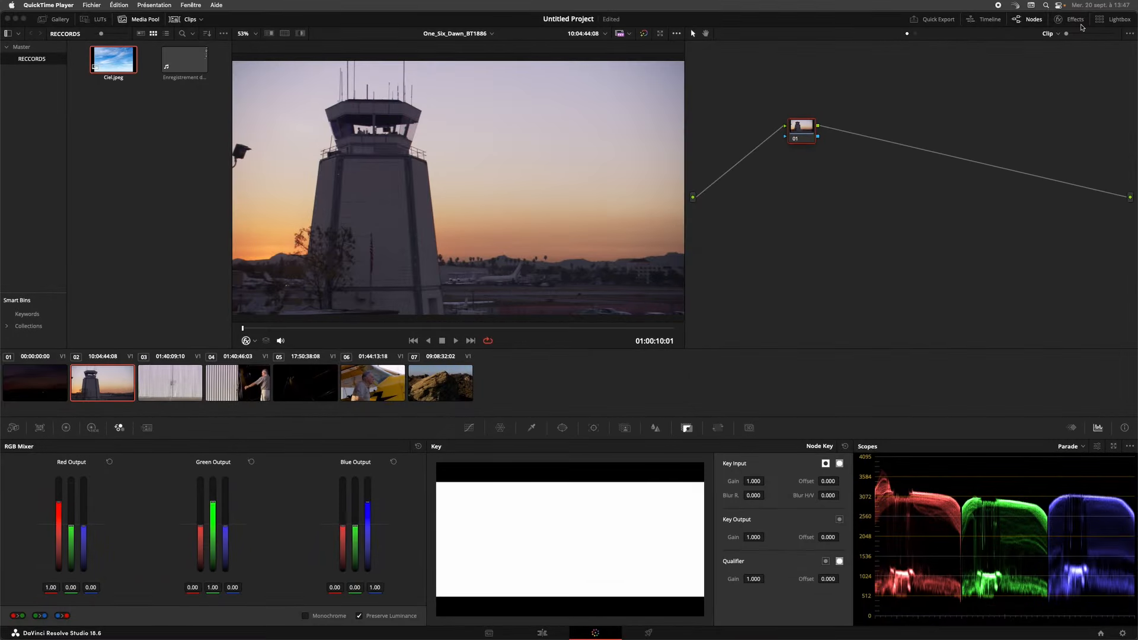
Apply the Sky Replacement effect to node 01 of the control tower clip and reposition the node in the graph.
click(1075, 20)
click(1002, 54)
text(sky)
drag(1015, 87, 771, 136)
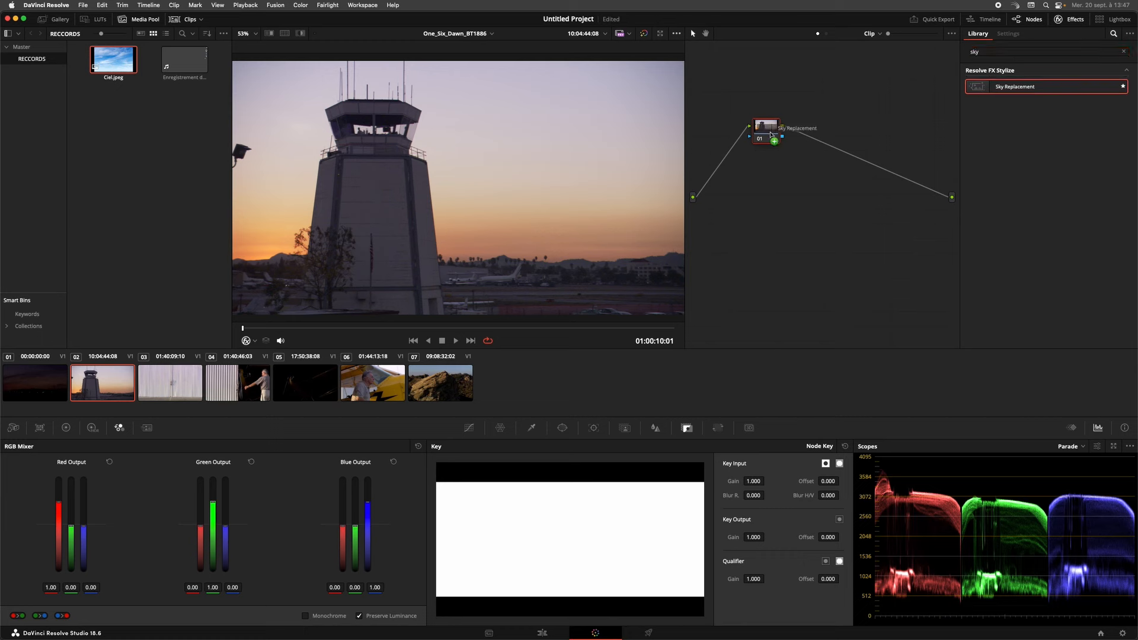
drag(770, 135, 770, 135)
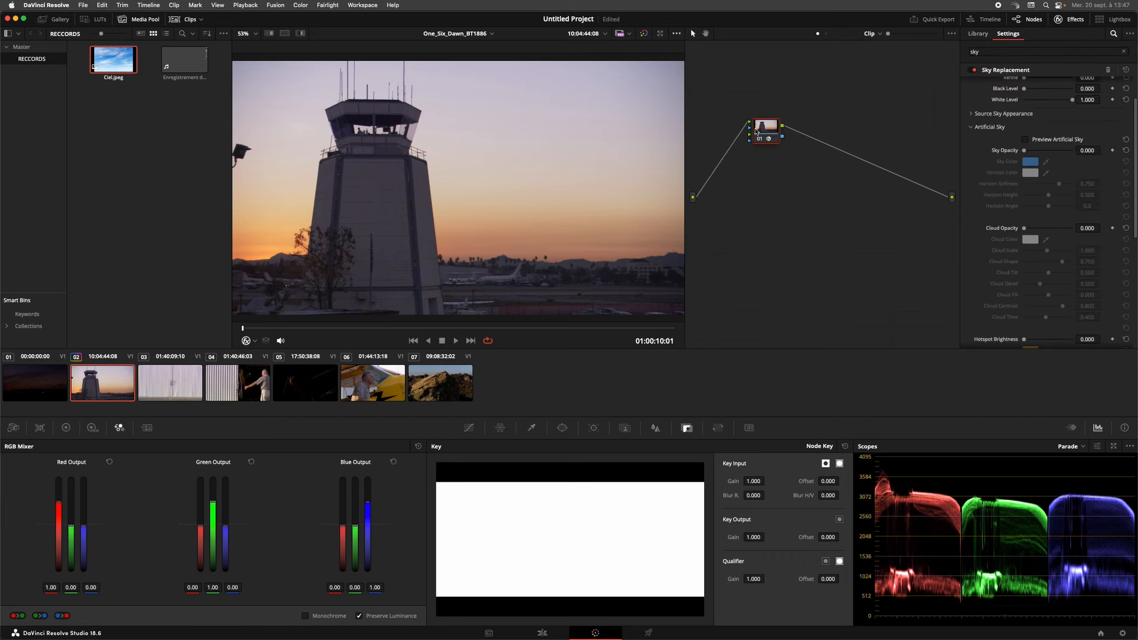
drag(767, 135, 798, 154)
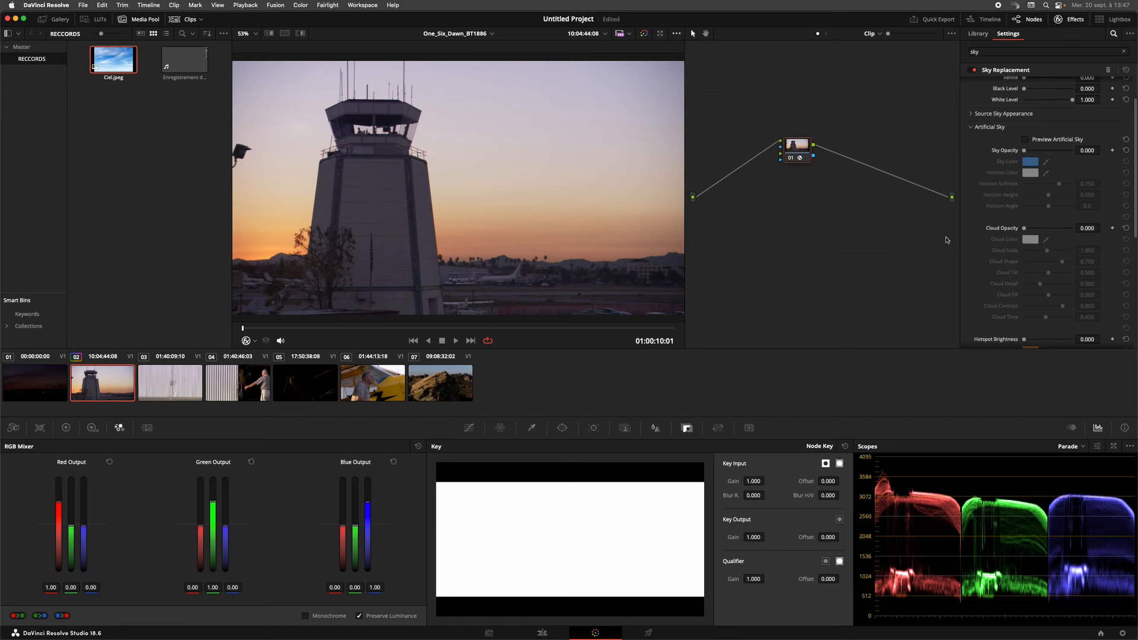
Add Ciel.jpeg to the node graph as an external matte and connect its RGB output to node 01's effect input.
drag(112, 61, 747, 231)
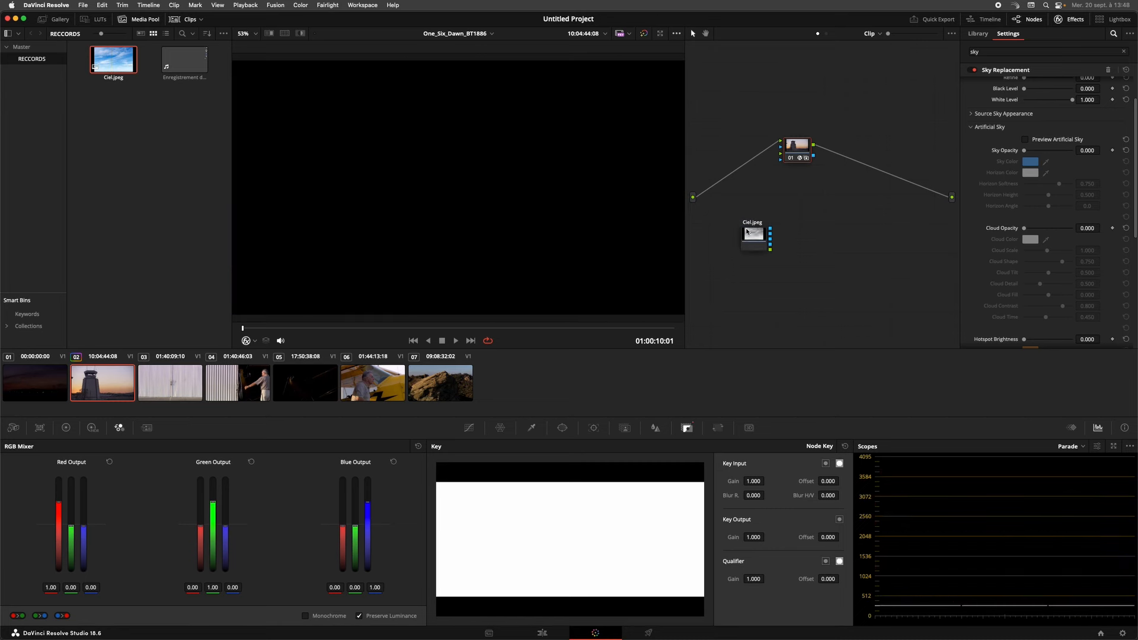
drag(751, 244, 781, 155)
click(801, 148)
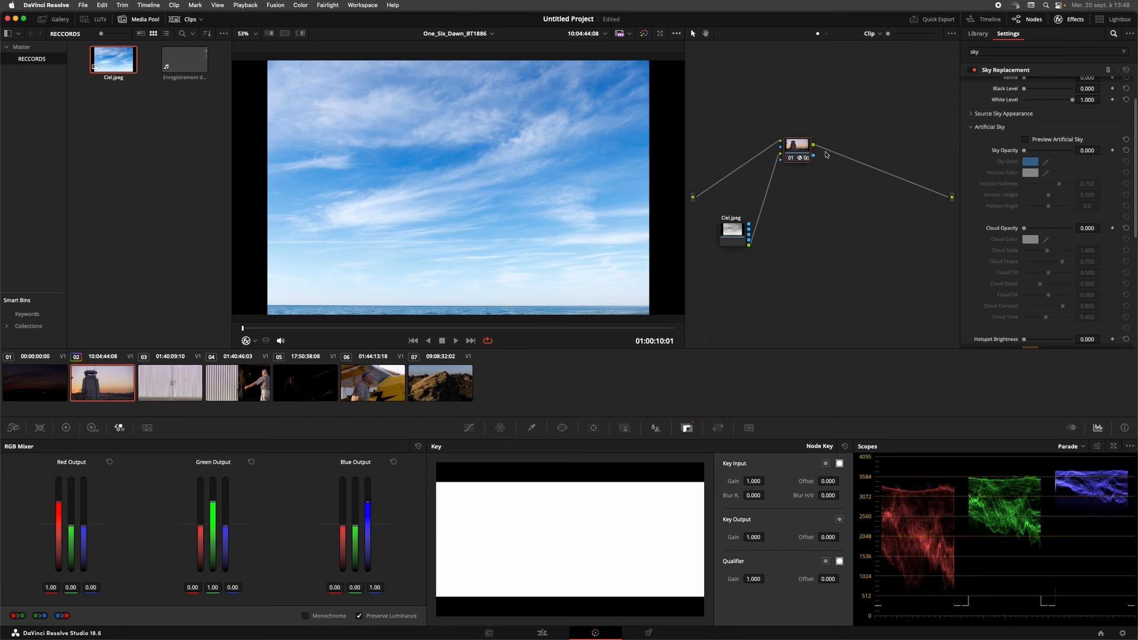
Add SUNRISE3.mov as a matte to node 01 and place it beside the node's inputs.
right_click(800, 147)
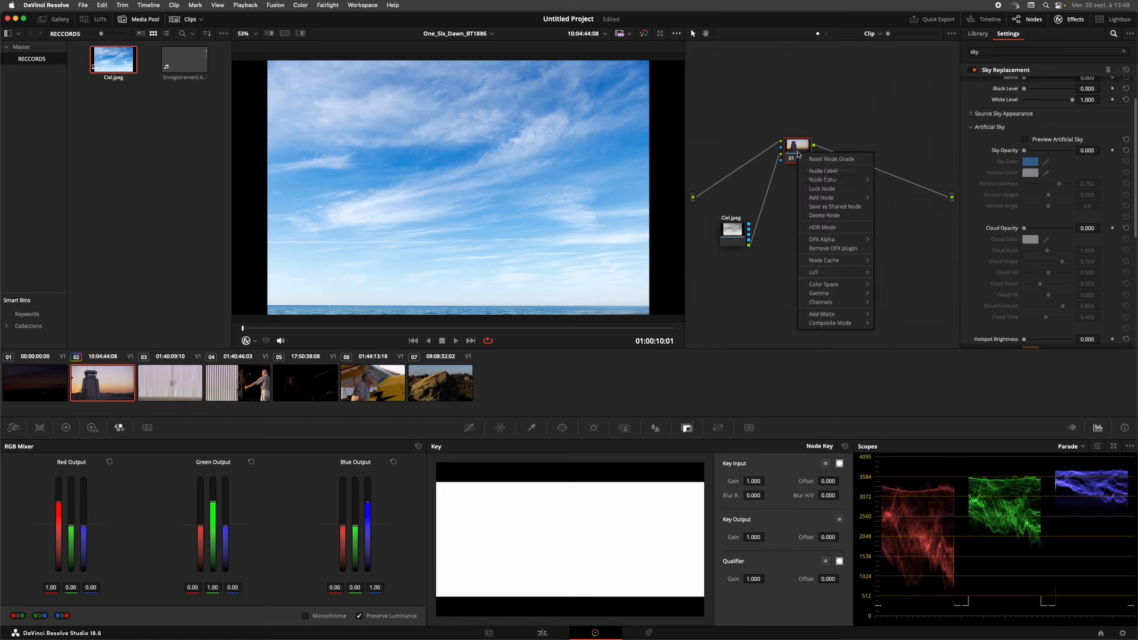
mouse_move(830, 314)
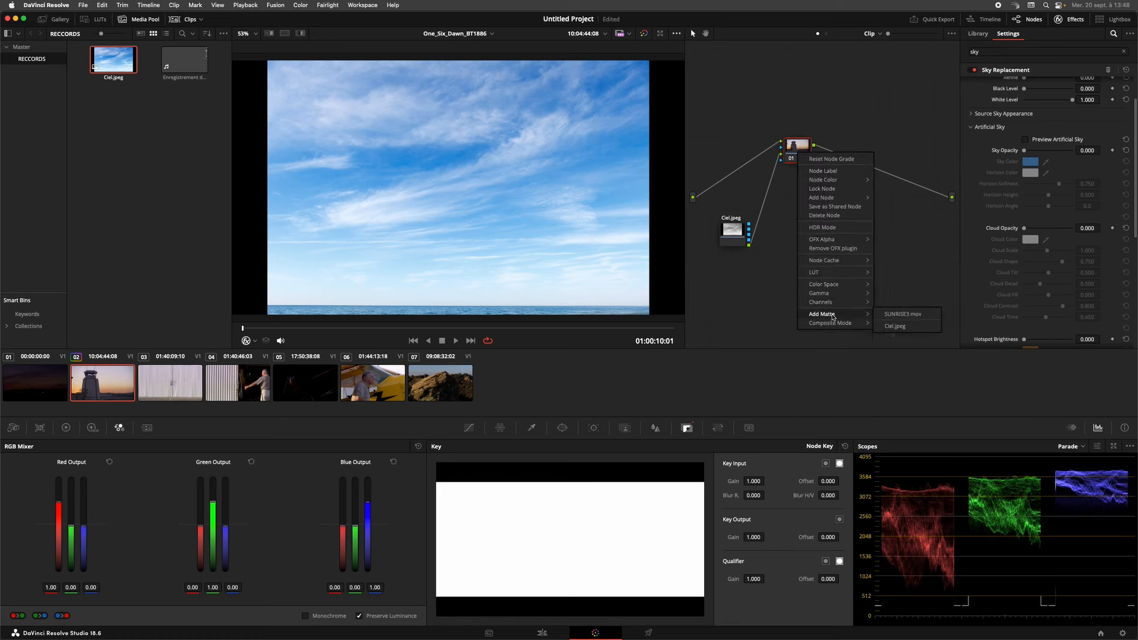
click(888, 316)
drag(754, 191, 717, 147)
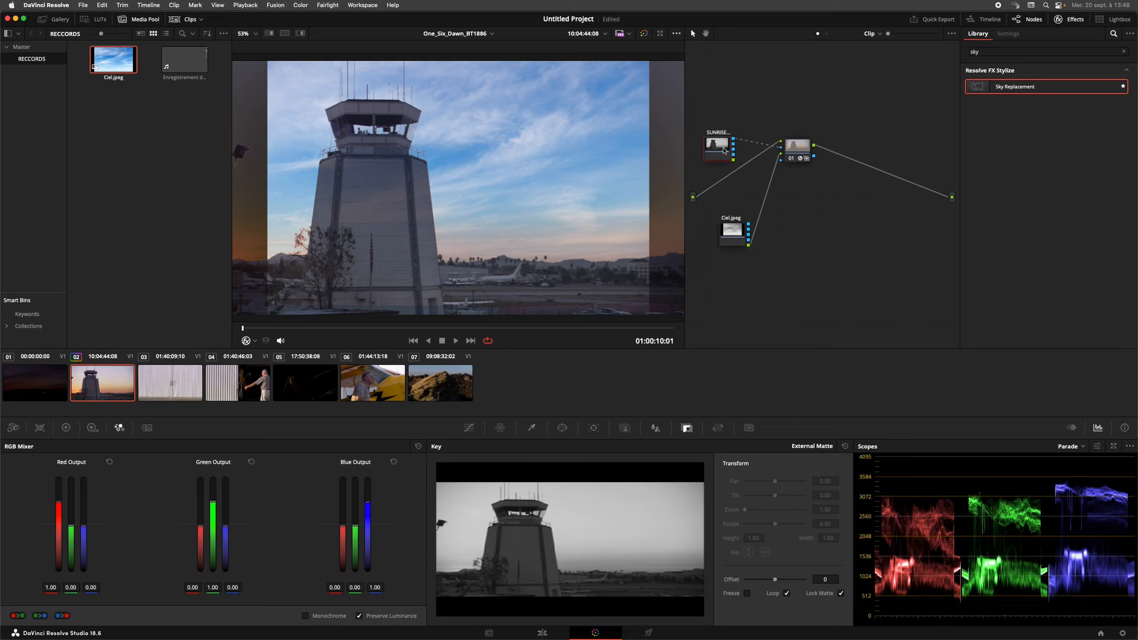
Set node 01's key input gain to 0.791 and offset to -0.054.
click(793, 157)
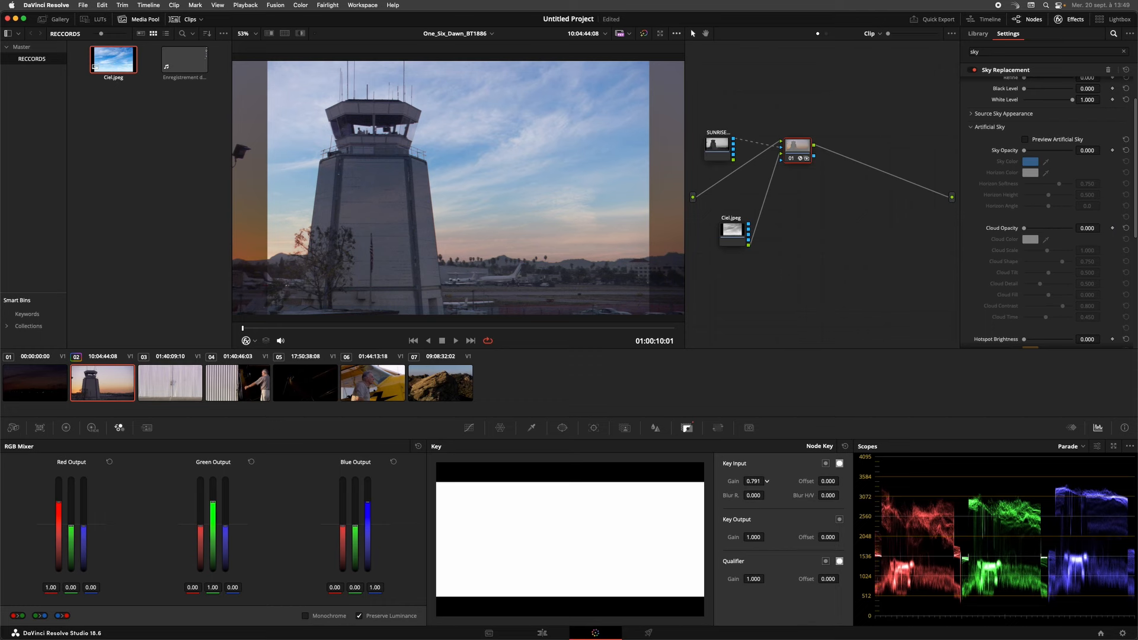
mouse_move(828, 481)
mouse_down()
mouse_move(794, 481)
mouse_move(907, 481)
mouse_move(813, 481)
mouse_up()
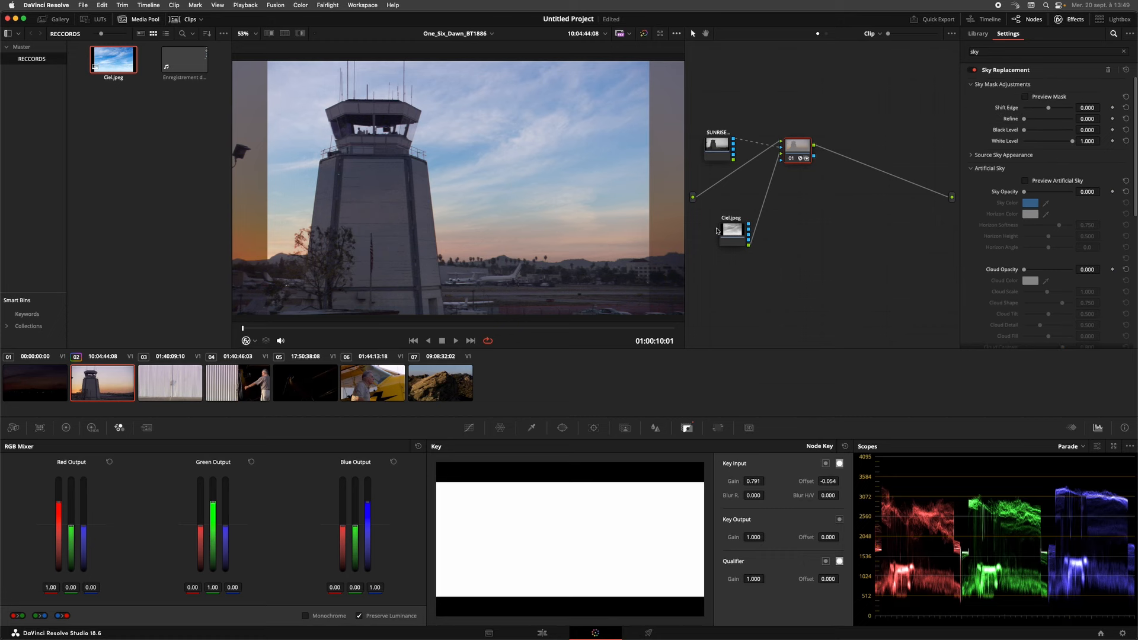
Add a serial node after the Ciel.jpeg matte and set its node sizing zoom to 1.501.
click(730, 233)
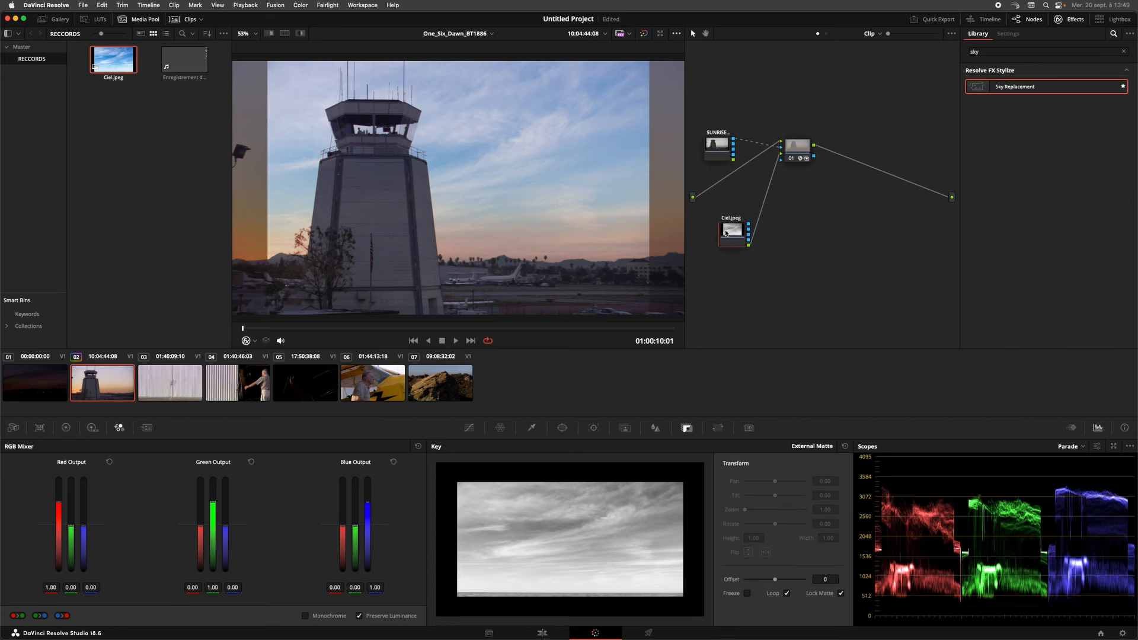
key(alt+s)
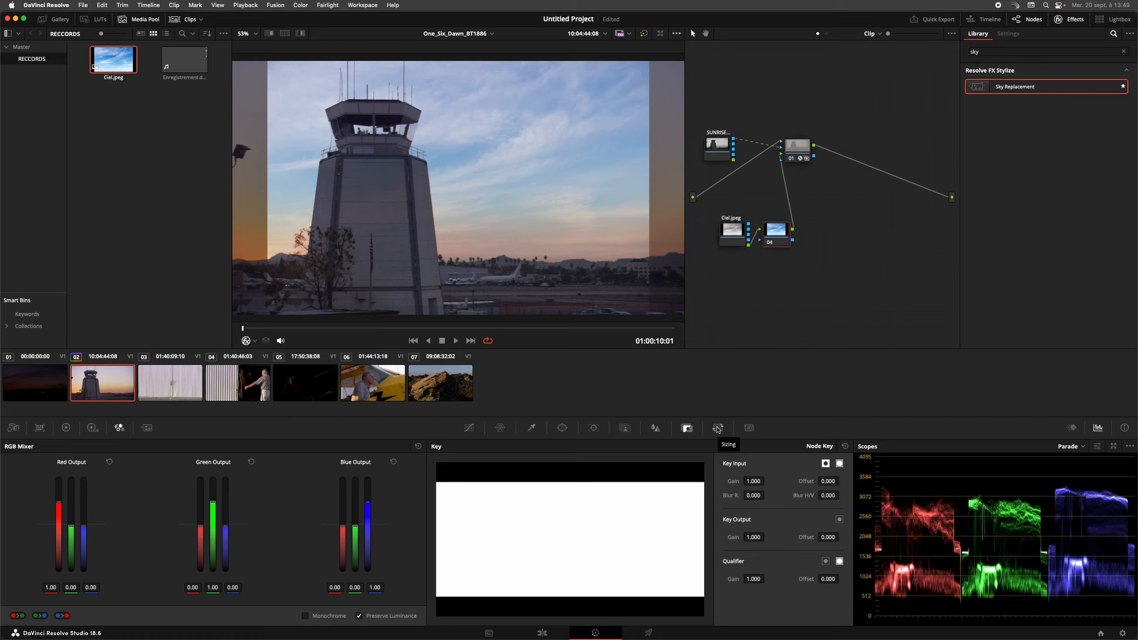
click(717, 428)
click(799, 446)
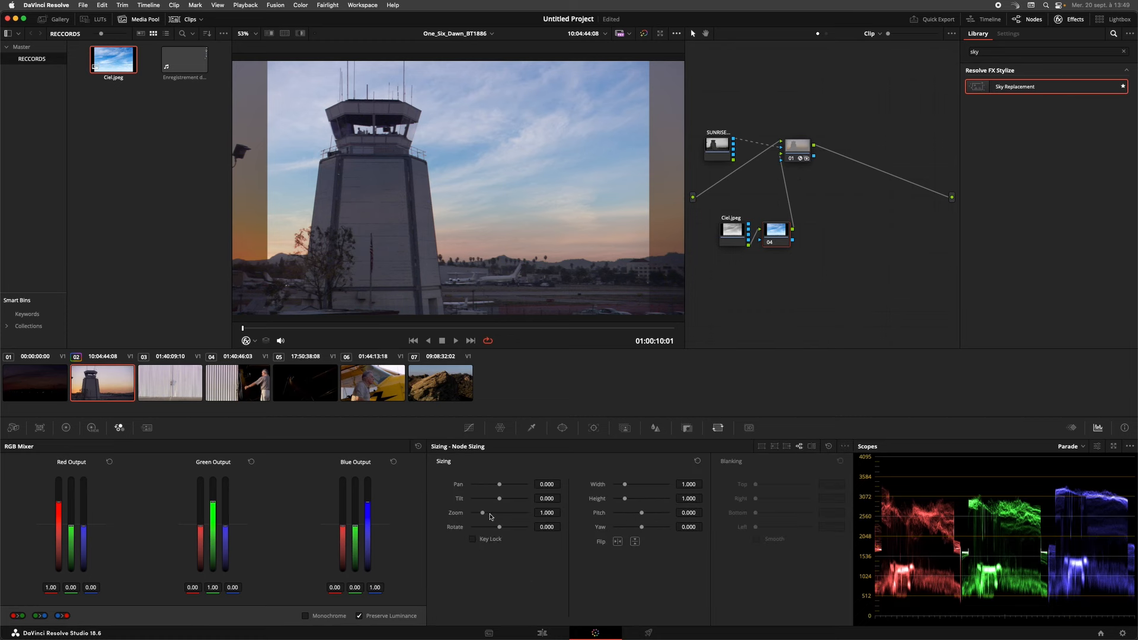
drag(483, 515, 491, 515)
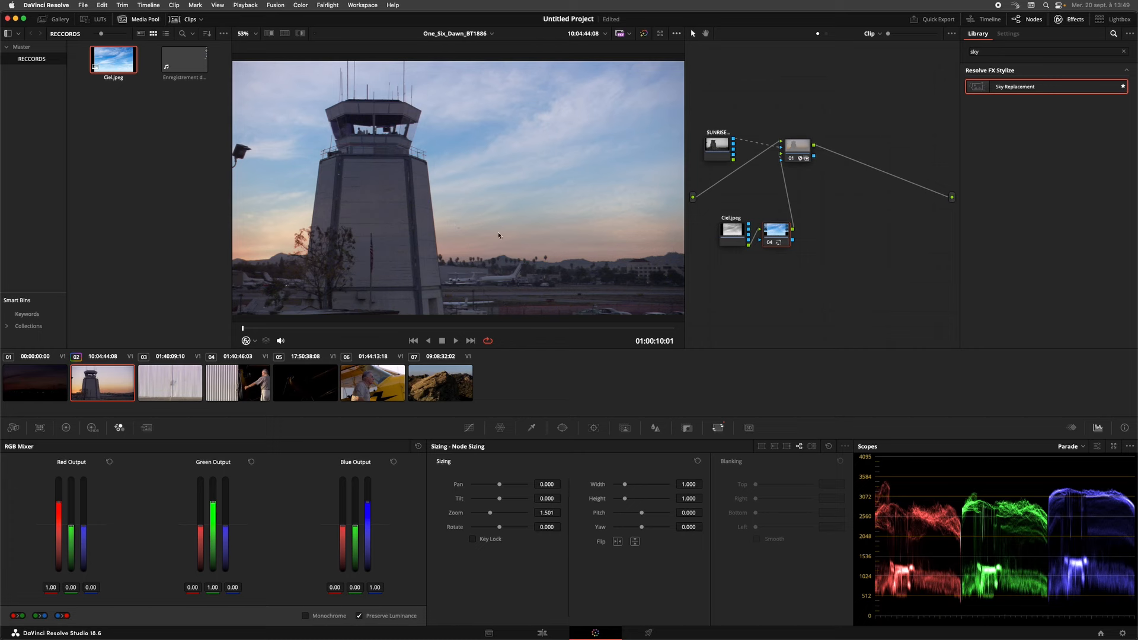
Delete the Ciel.jpeg matte and its sizing node from the graph, keeping node 01 with the SUNRISE3.mov matte.
click(799, 154)
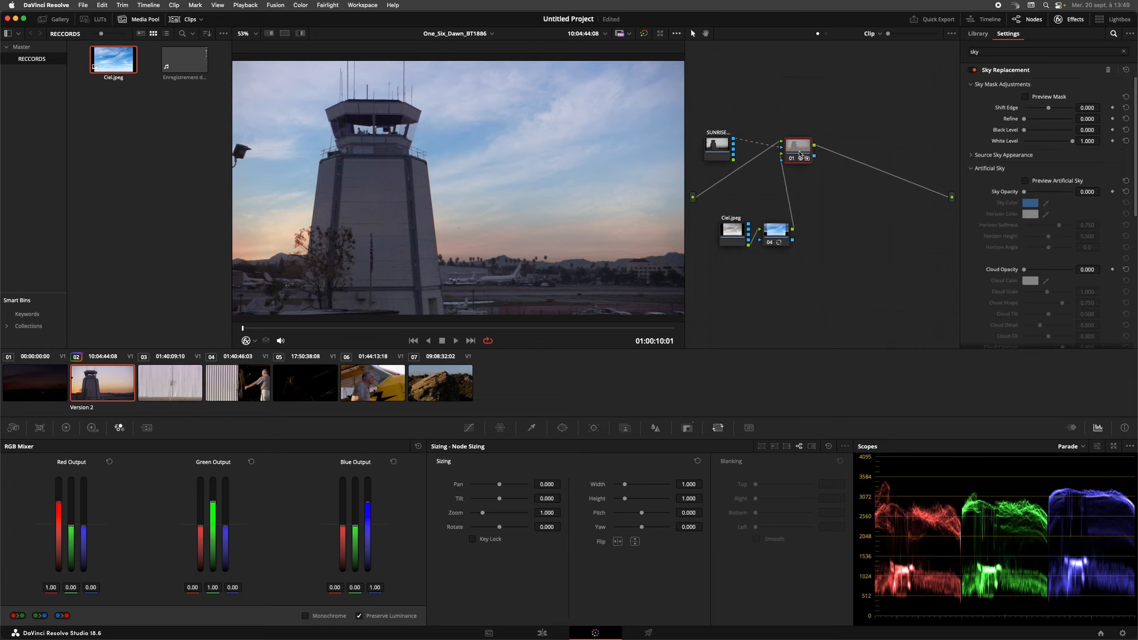
drag(714, 213, 823, 268)
key(Delete)
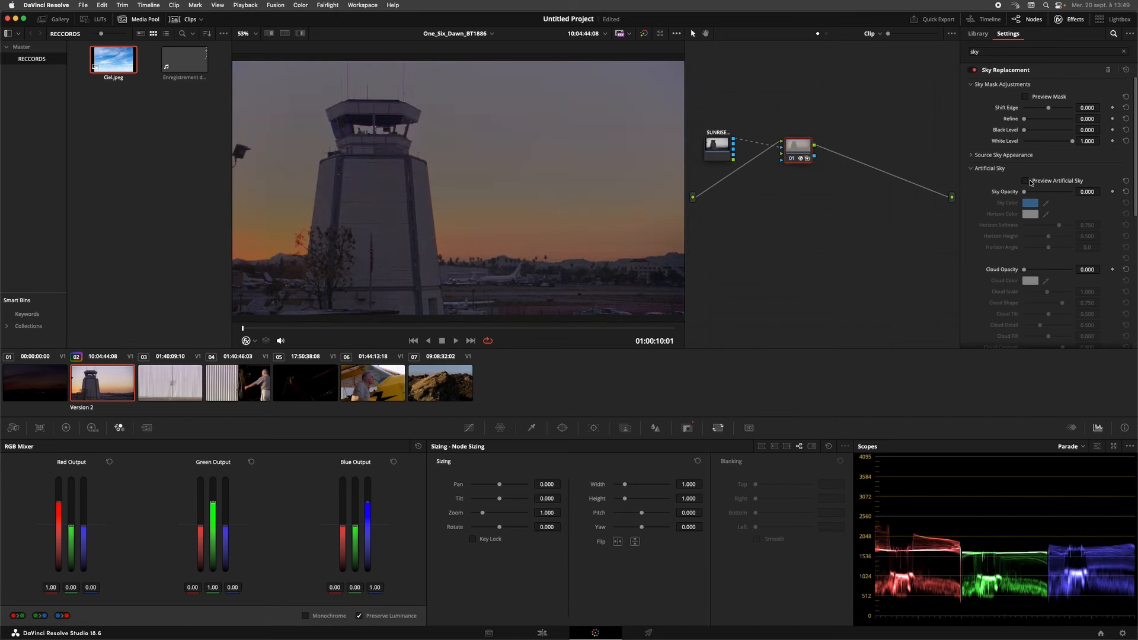
Set node 01's artificial sky opacity and cloud opacity both to 1.000 in the Sky Replacement effect.
drag(1025, 192, 1074, 190)
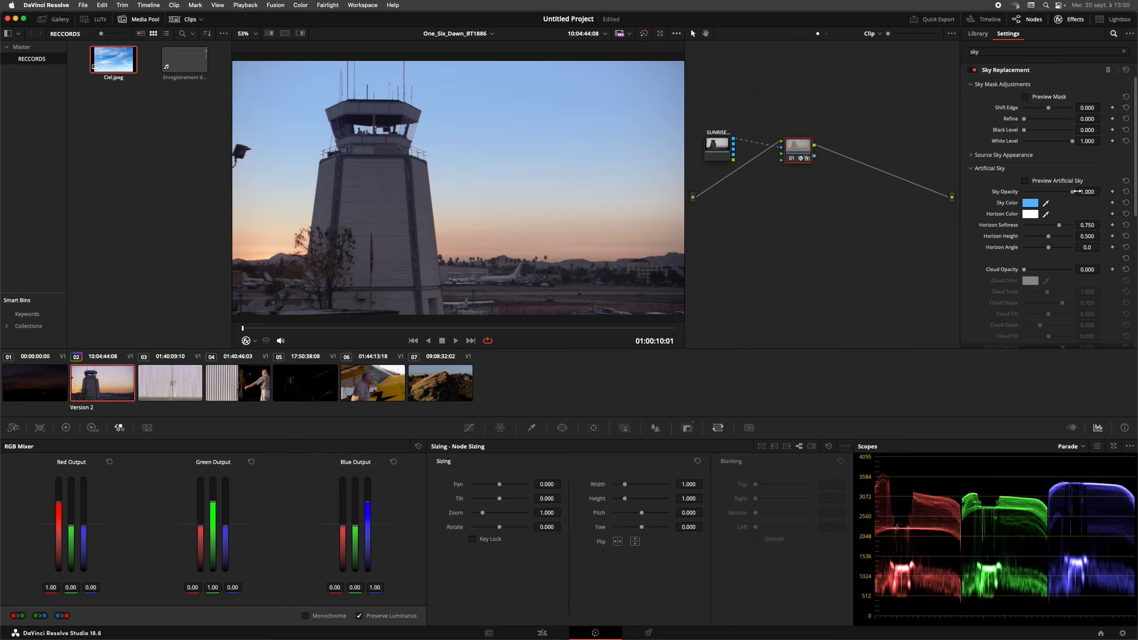
mouse_move(1074, 192)
mouse_down()
mouse_move(1047, 194)
mouse_move(1074, 192)
mouse_up()
drag(1025, 270, 1080, 270)
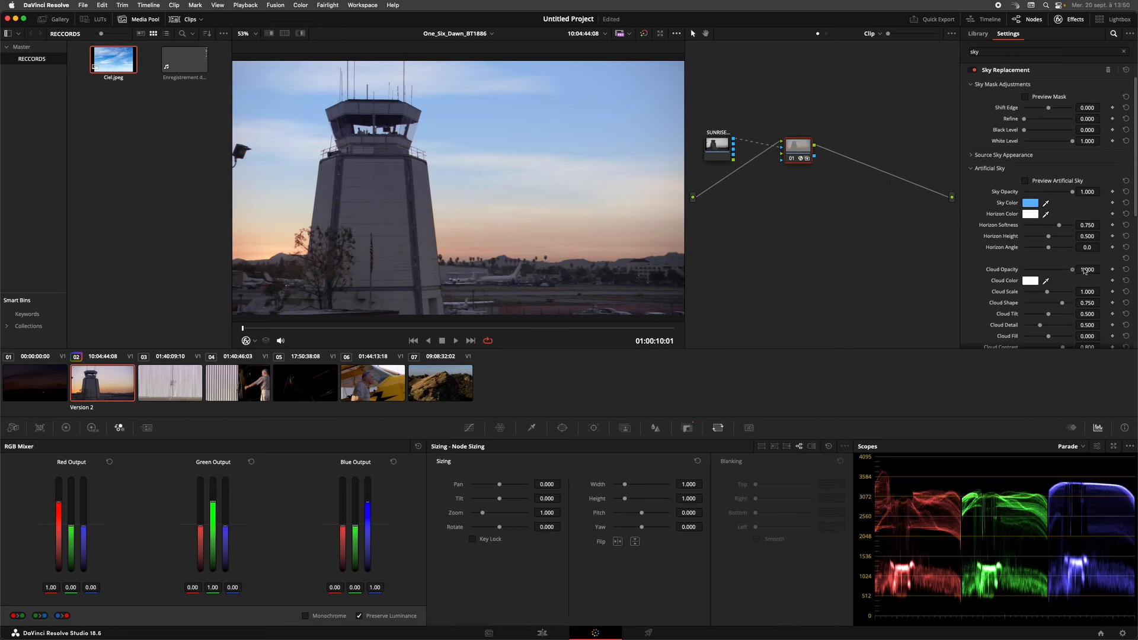
Set the artificial clouds' scale to 0.553, shape to 0.680, tilt to 0.477 and detail to 0.725.
drag(1048, 293, 1036, 294)
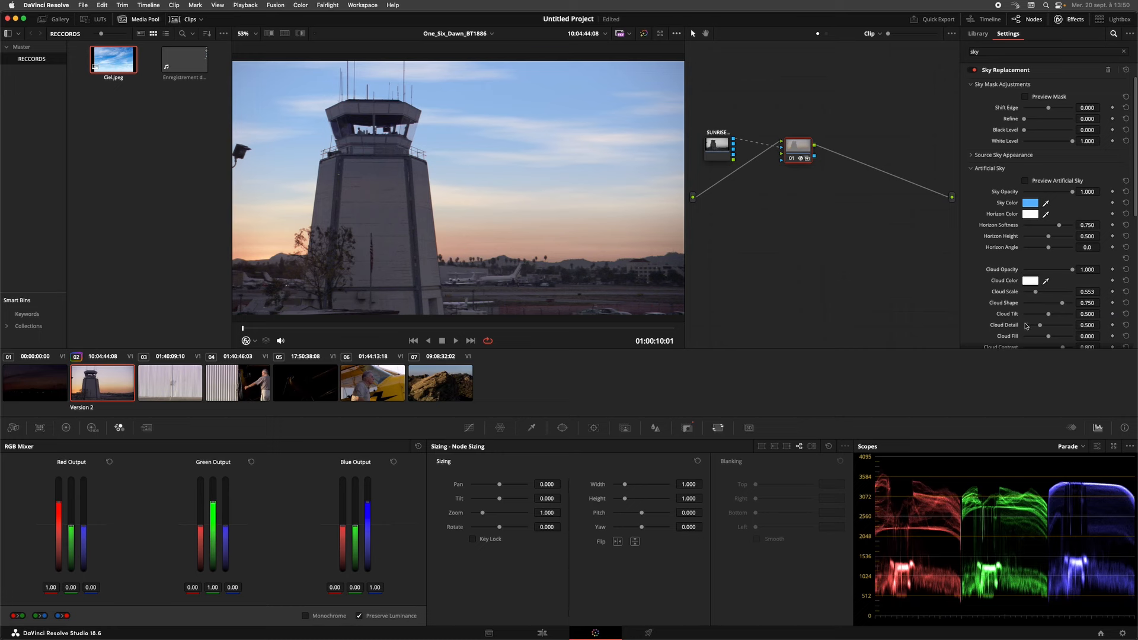
drag(1062, 304, 1055, 329)
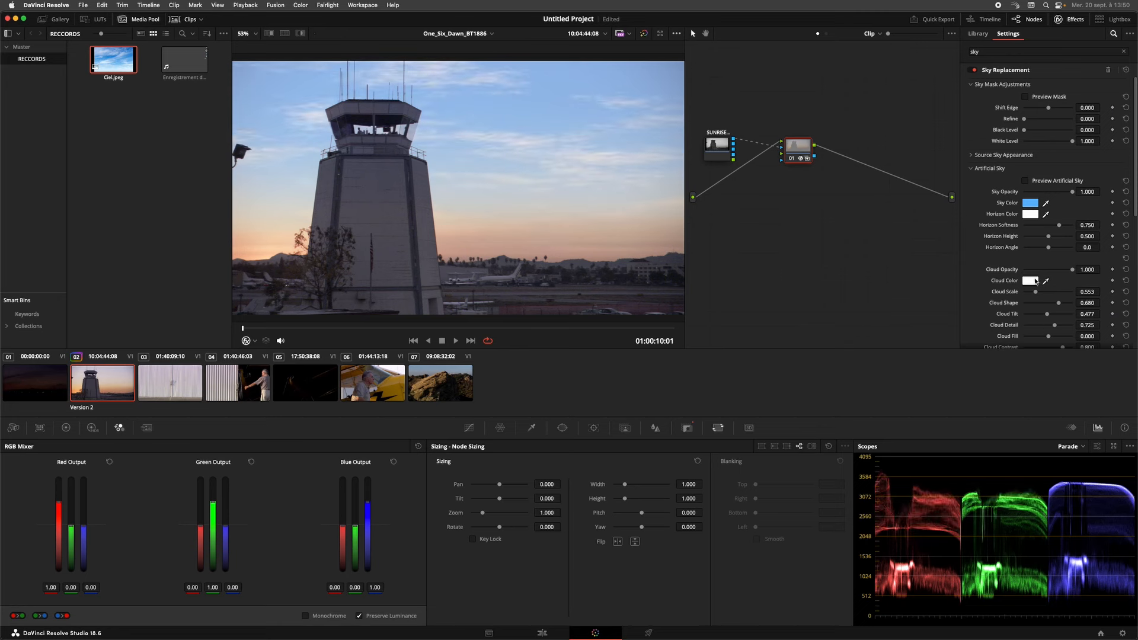